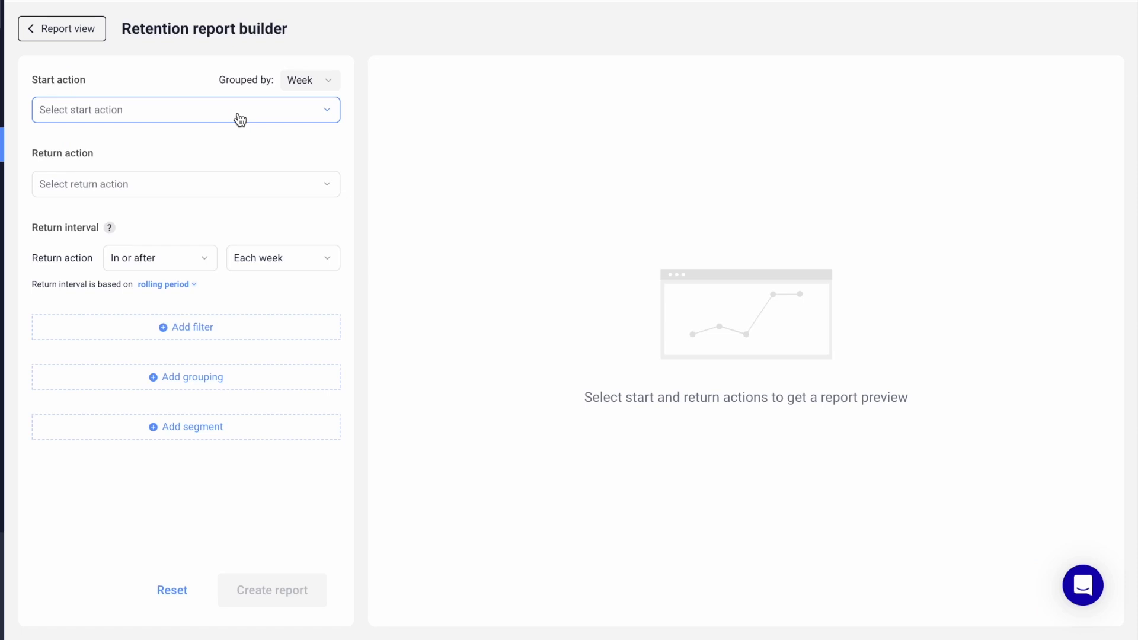
Set the start action to First visit, grouped by week
{"action": "left_click", "coordinate": [236, 119]}
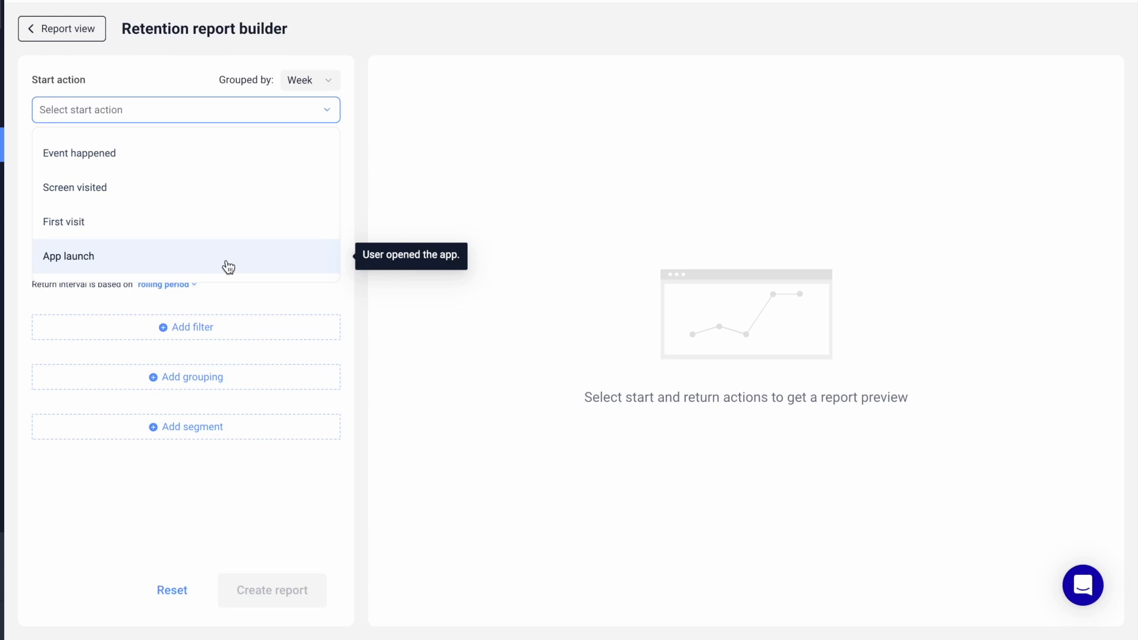
{"action": "left_click", "coordinate": [227, 230]}
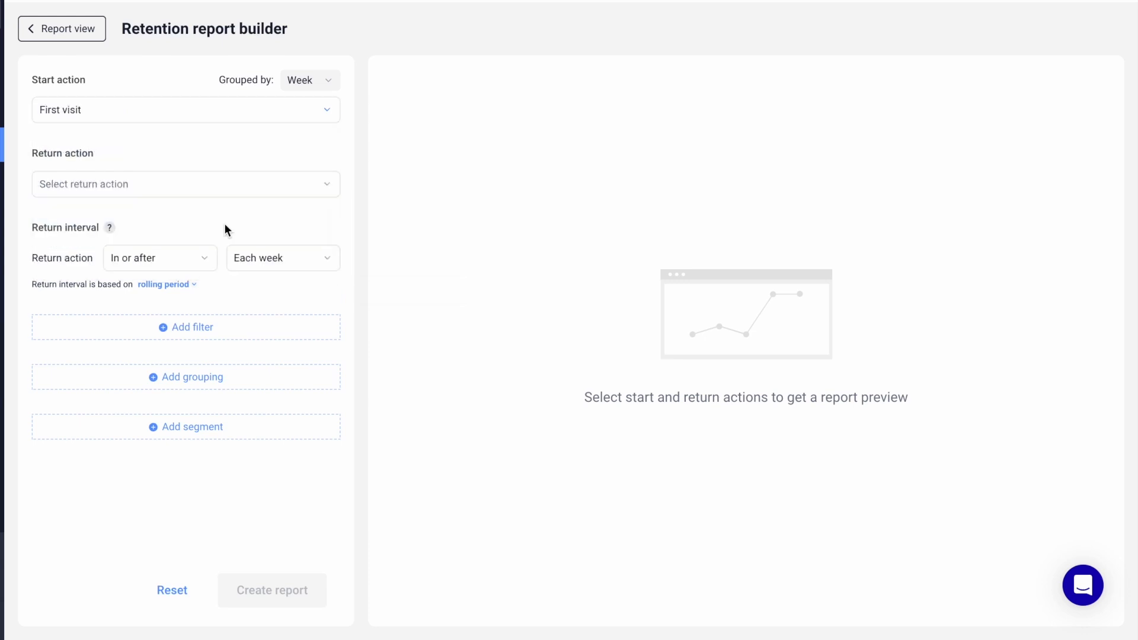
{"action": "left_click", "coordinate": [315, 88]}
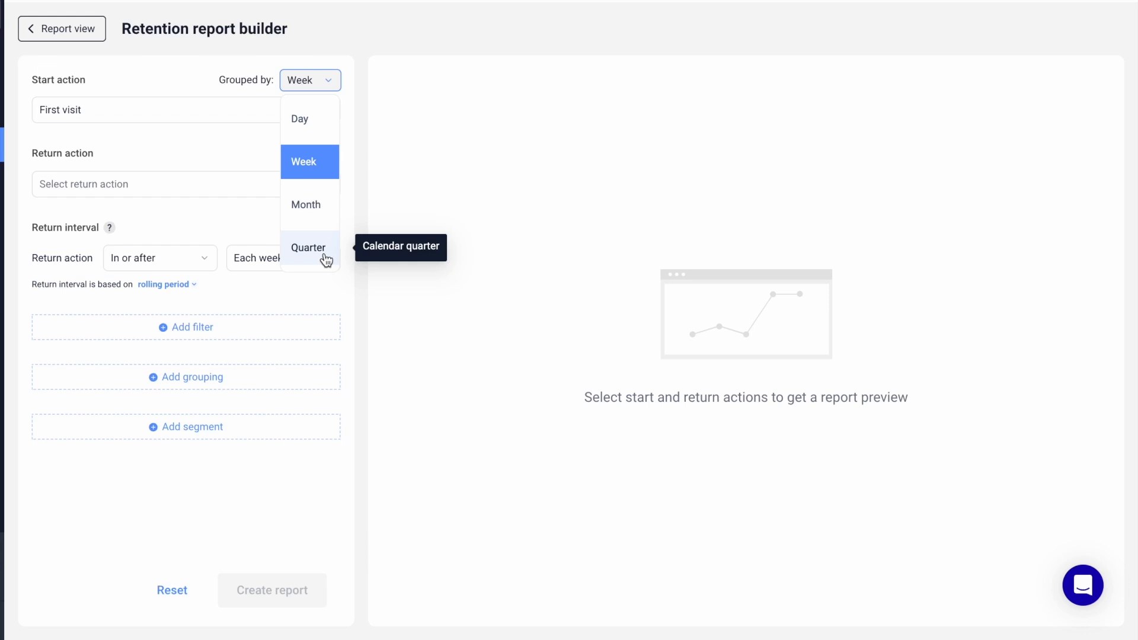
{"action": "left_click", "coordinate": [324, 172]}
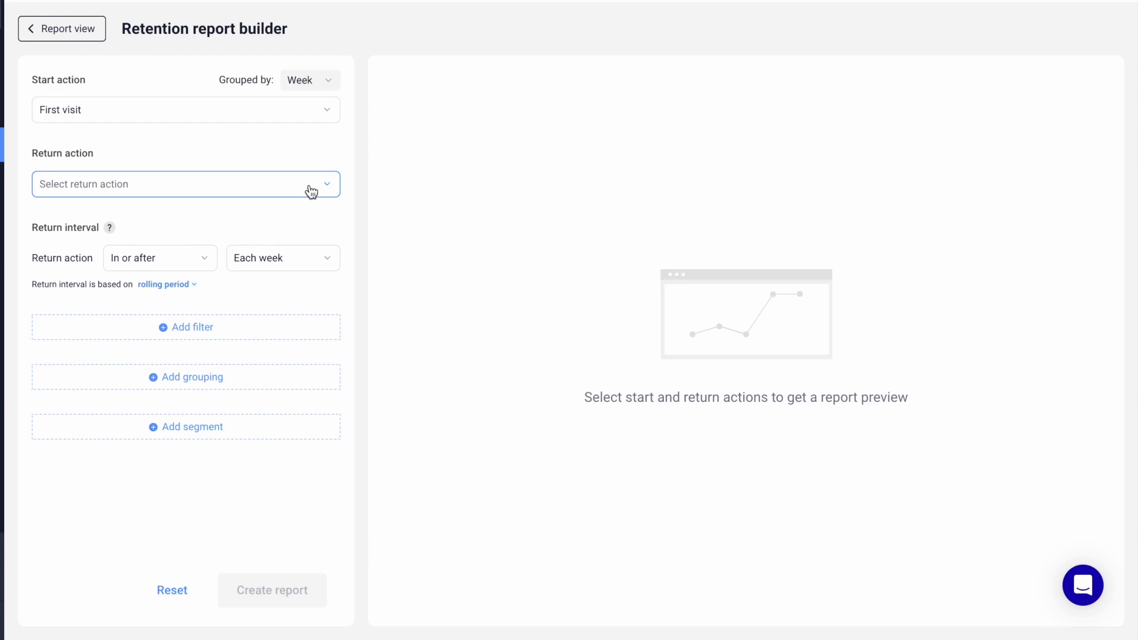
Set the return action to the event Product purchase complete
{"action": "left_click", "coordinate": [311, 191]}
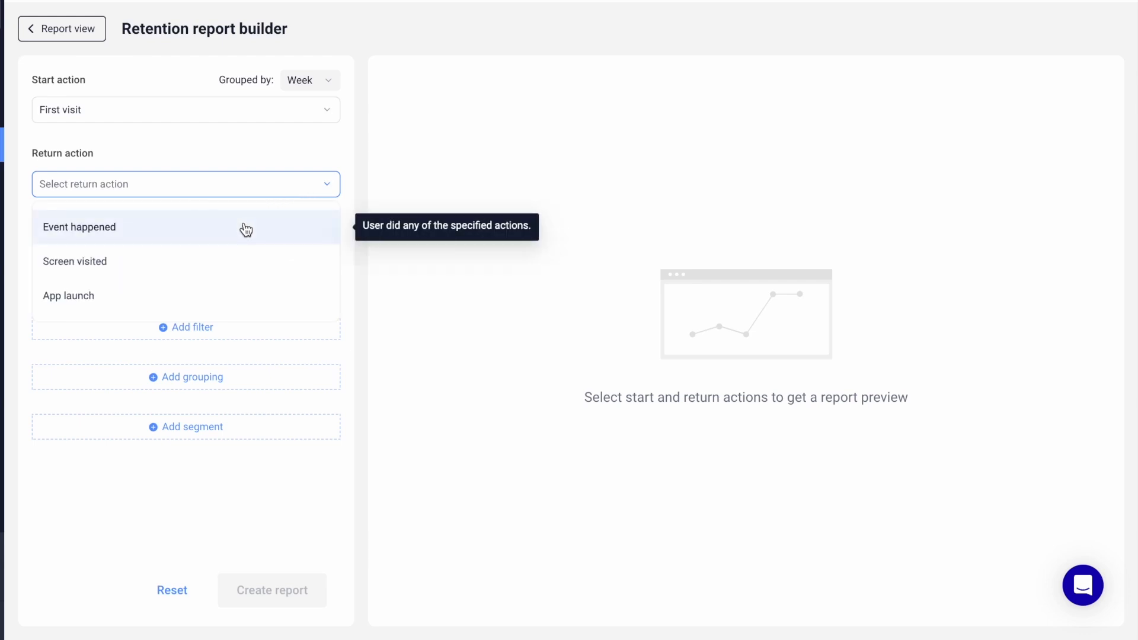
{"action": "left_click", "coordinate": [245, 228]}
{"action": "type", "text": "purcha"}
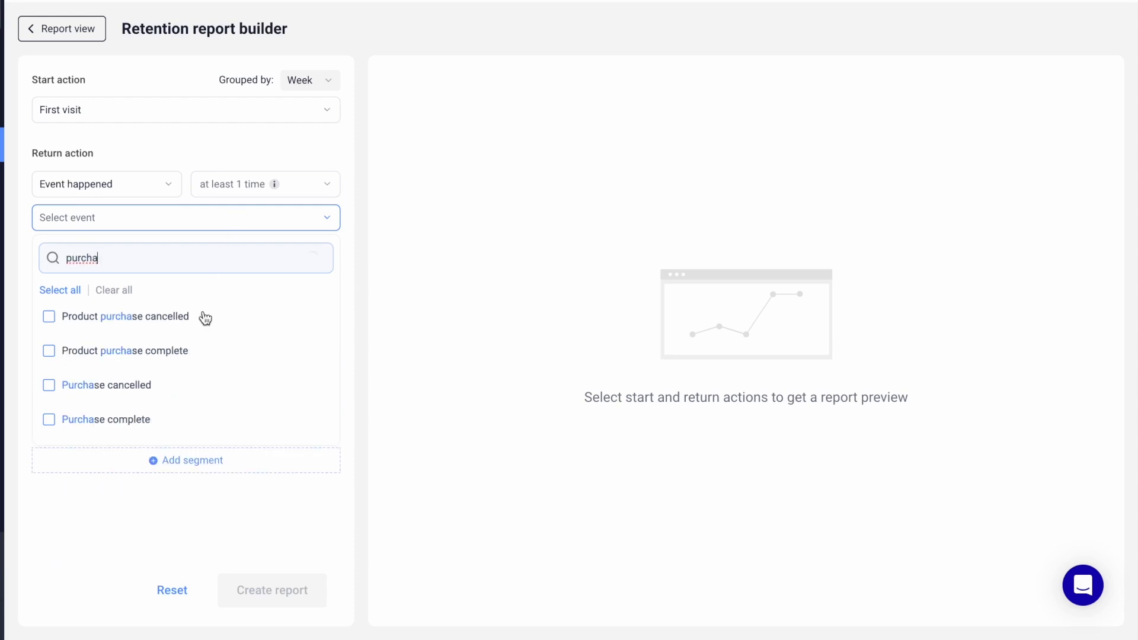
{"action": "left_click", "coordinate": [187, 351]}
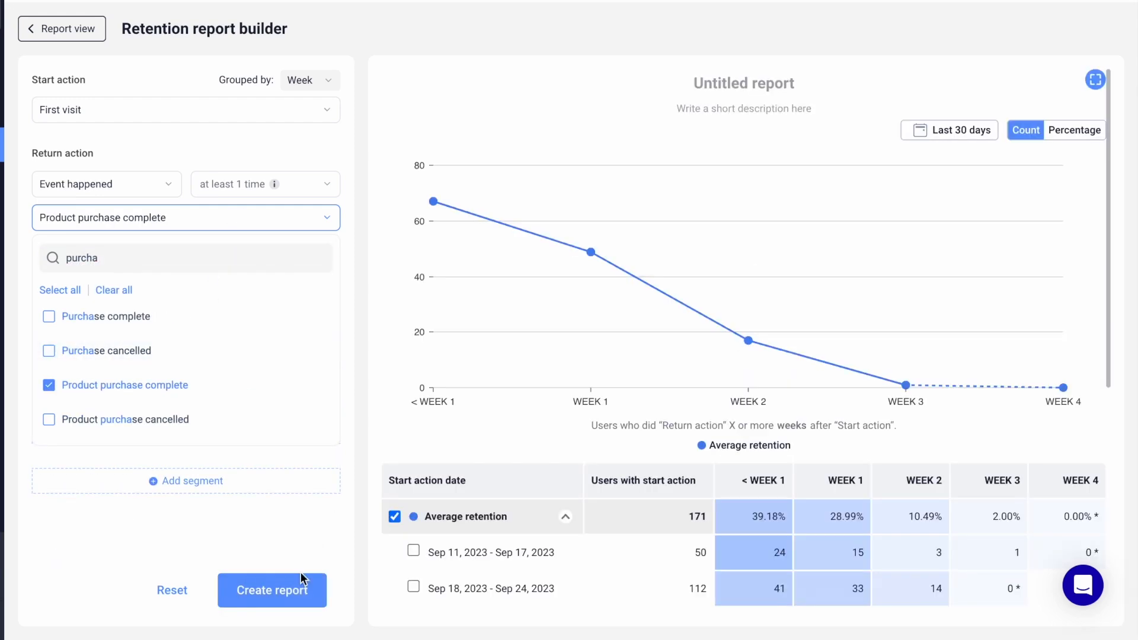
{"action": "left_click", "coordinate": [363, 344]}
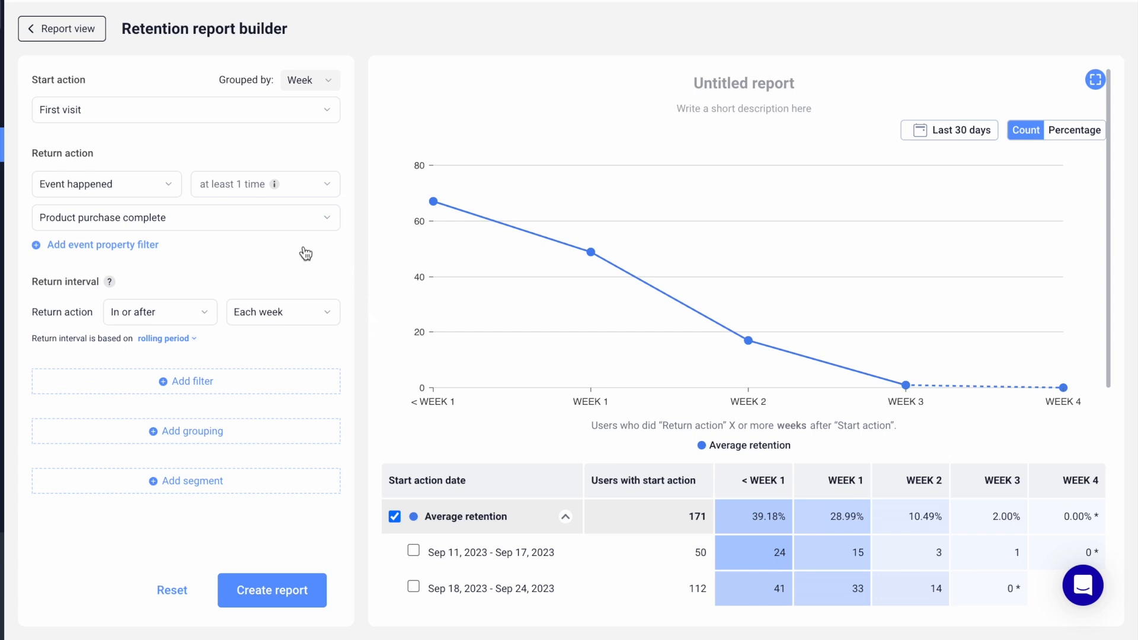
Check the return action's minimum occurrence count and set the return interval to Each week
{"action": "left_click", "coordinate": [274, 221]}
{"action": "left_click", "coordinate": [116, 354]}
{"action": "left_click", "coordinate": [116, 354]}
{"action": "left_click", "coordinate": [255, 184]}
{"action": "left_click", "coordinate": [261, 221]}
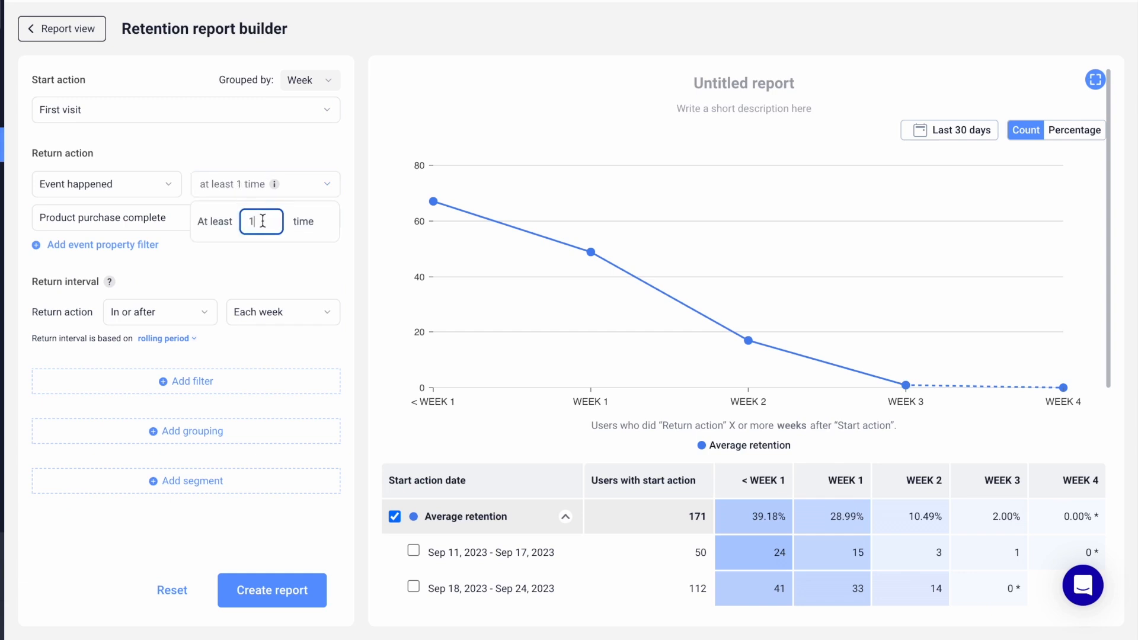
{"action": "left_click", "coordinate": [261, 141]}
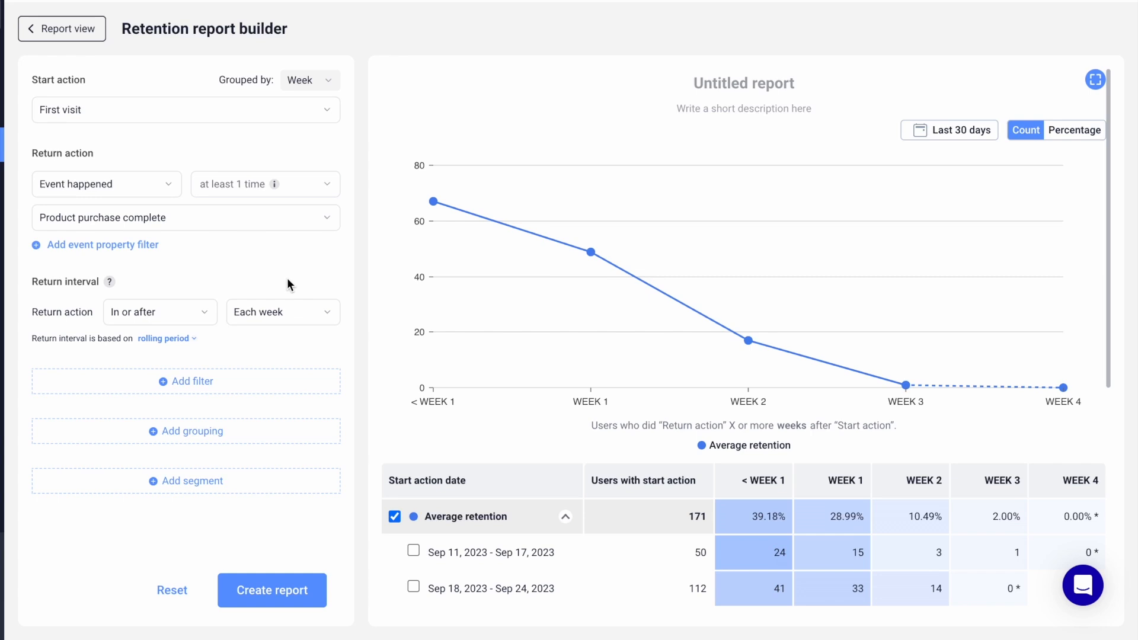
{"action": "left_click", "coordinate": [290, 313]}
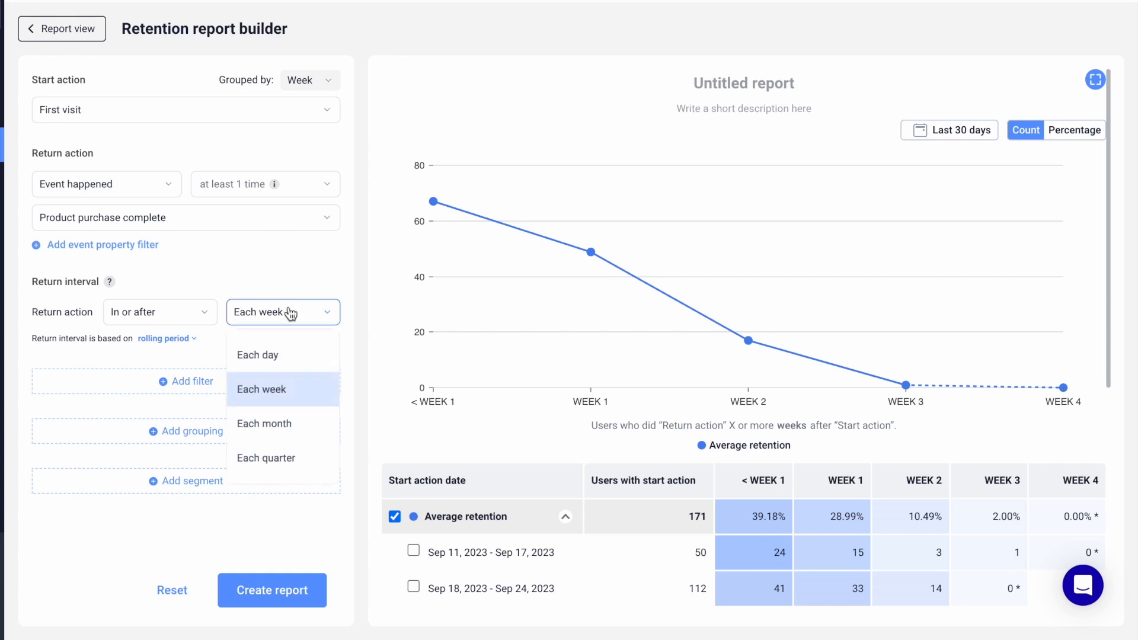
{"action": "left_click", "coordinate": [292, 397]}
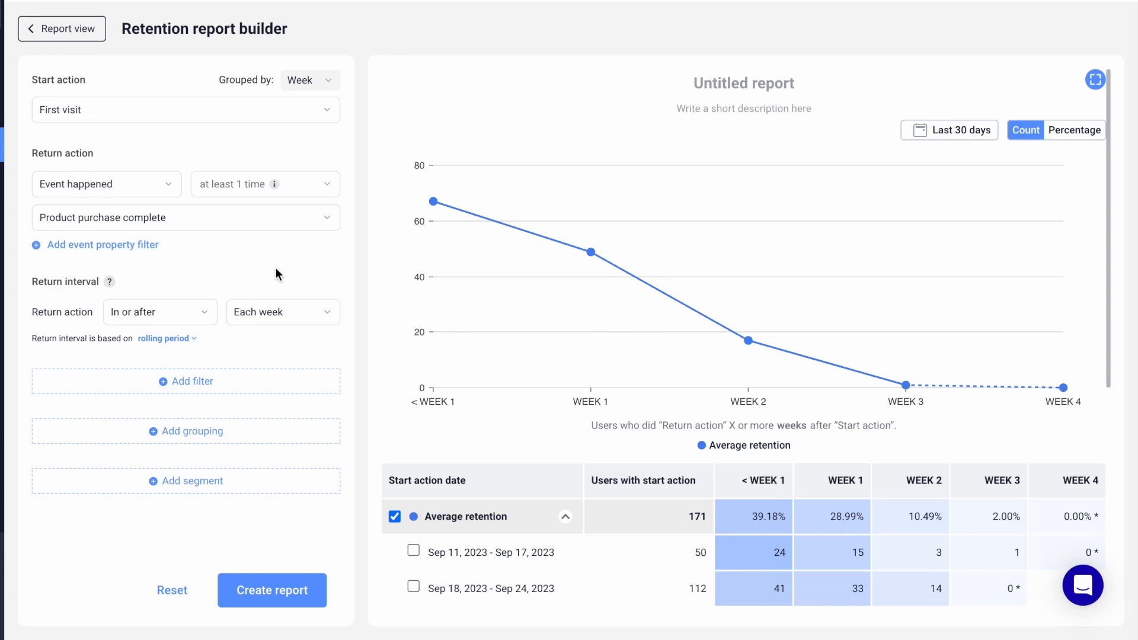
Switch the return interval condition to In and review the updated retention report
{"action": "left_click", "coordinate": [195, 312]}
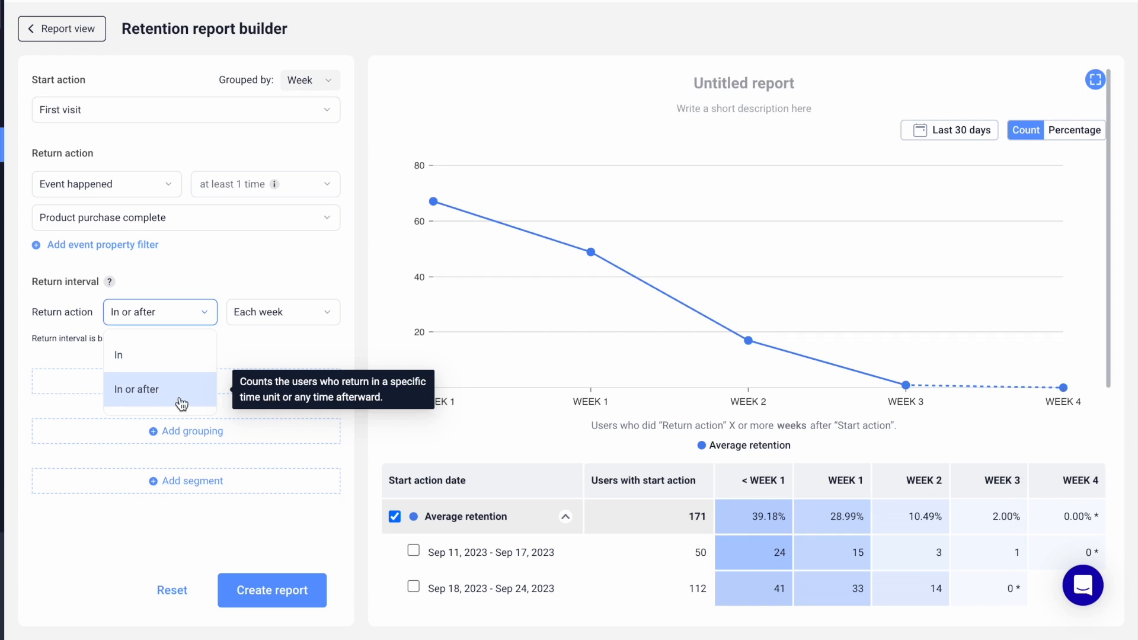
{"action": "left_click", "coordinate": [170, 367]}
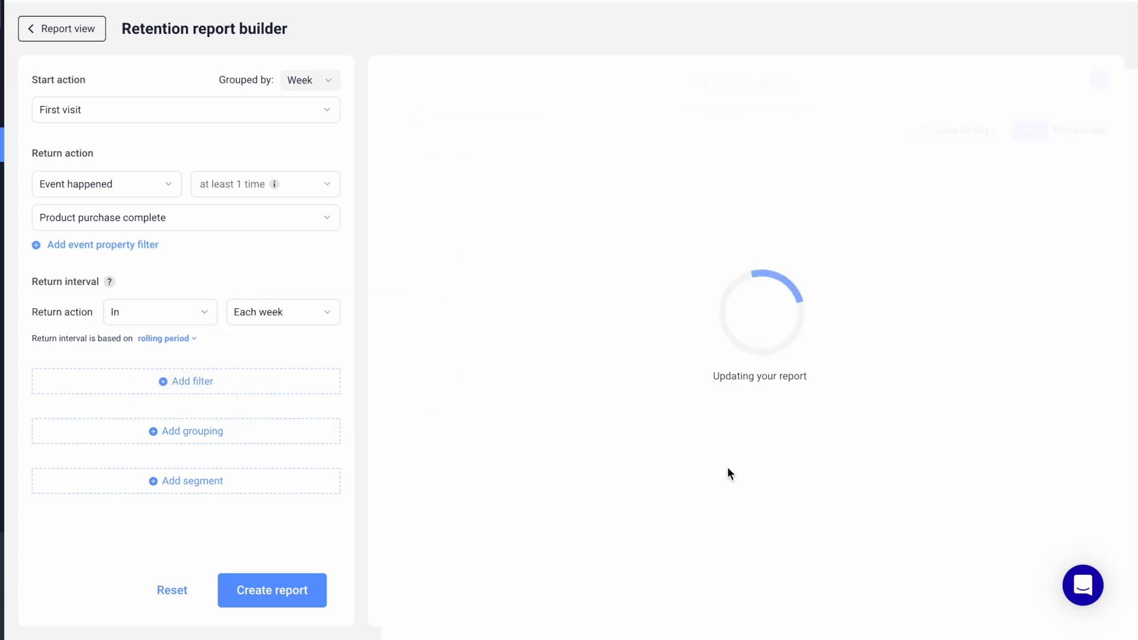
{"action": "scroll", "coordinate": [723, 467], "scroll_direction": "down", "scroll_amount": 3}
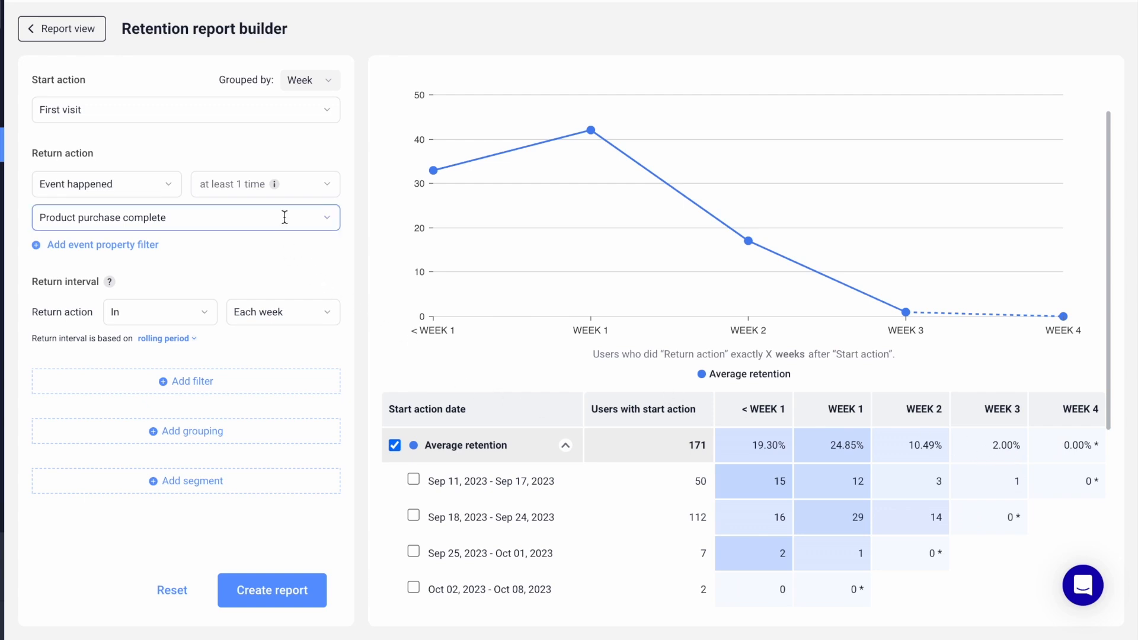
Set the return interval condition to In or after and review the updated cohort table
{"action": "left_click", "coordinate": [193, 322]}
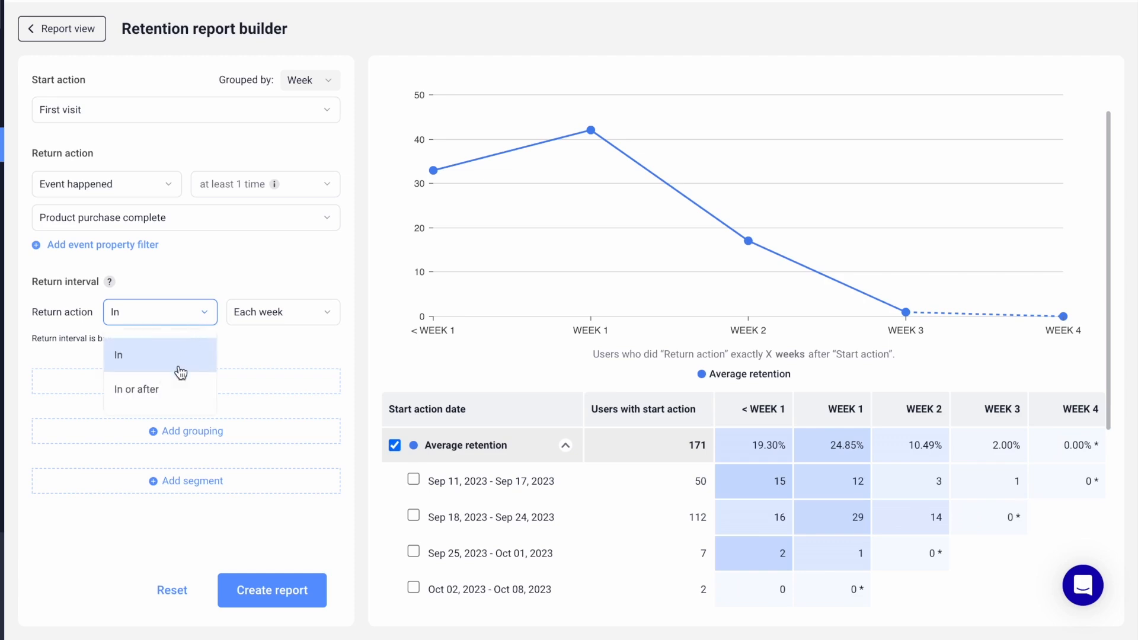
{"action": "left_click", "coordinate": [172, 399]}
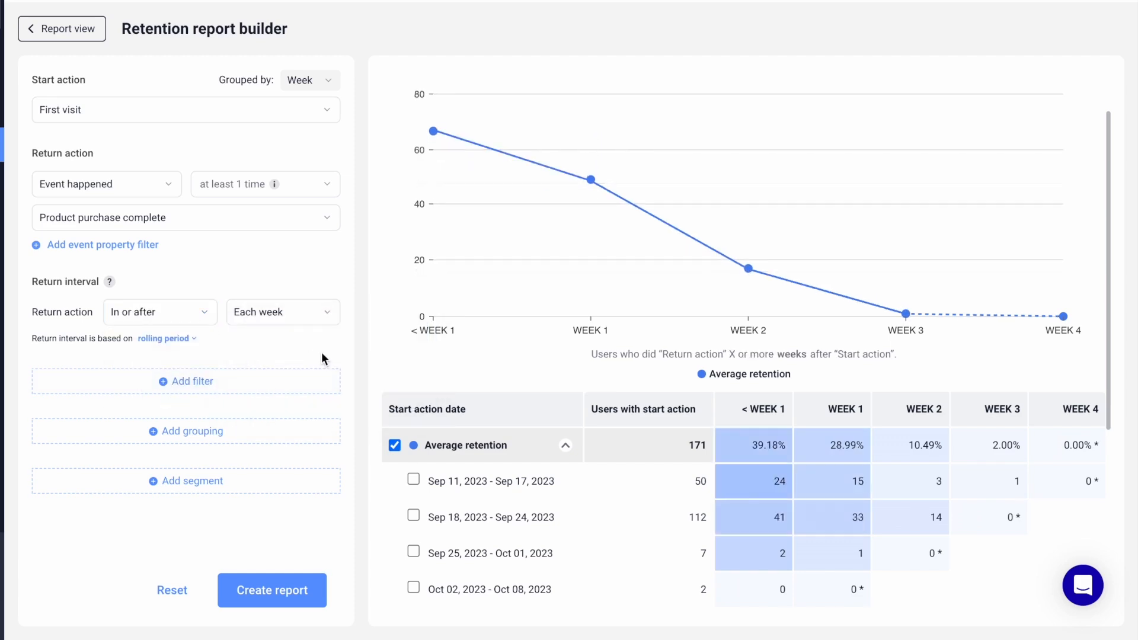
{"action": "scroll", "coordinate": [701, 498], "scroll_direction": "down", "scroll_amount": 1}
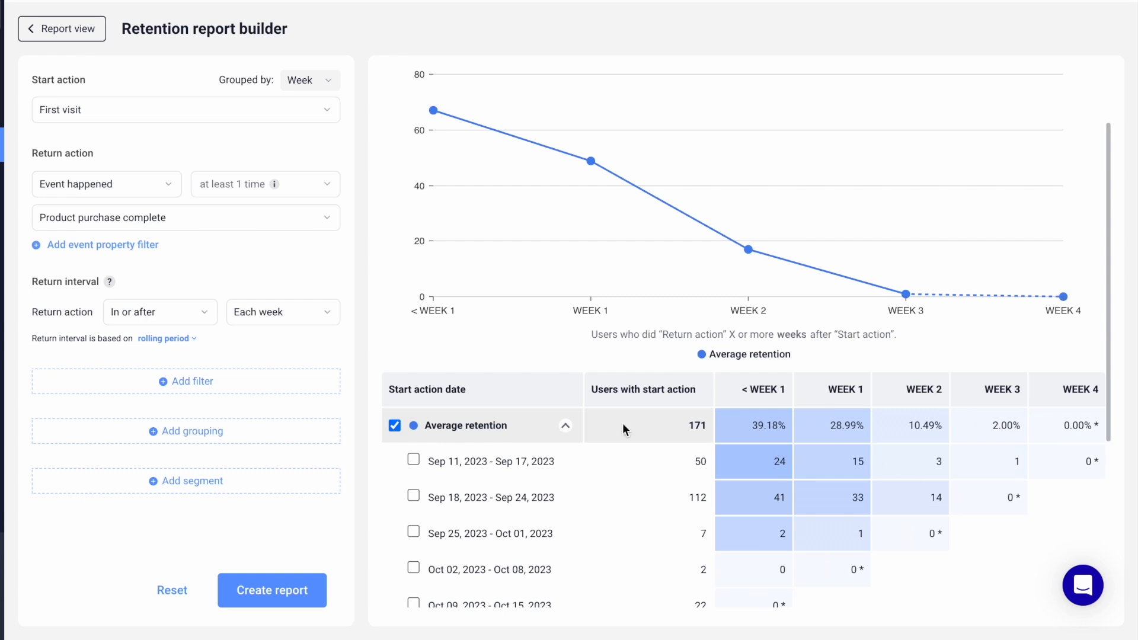
Look through the available filter categories, discard the empty filter, and examine the device and user property options for grouping
{"action": "left_click", "coordinate": [291, 390]}
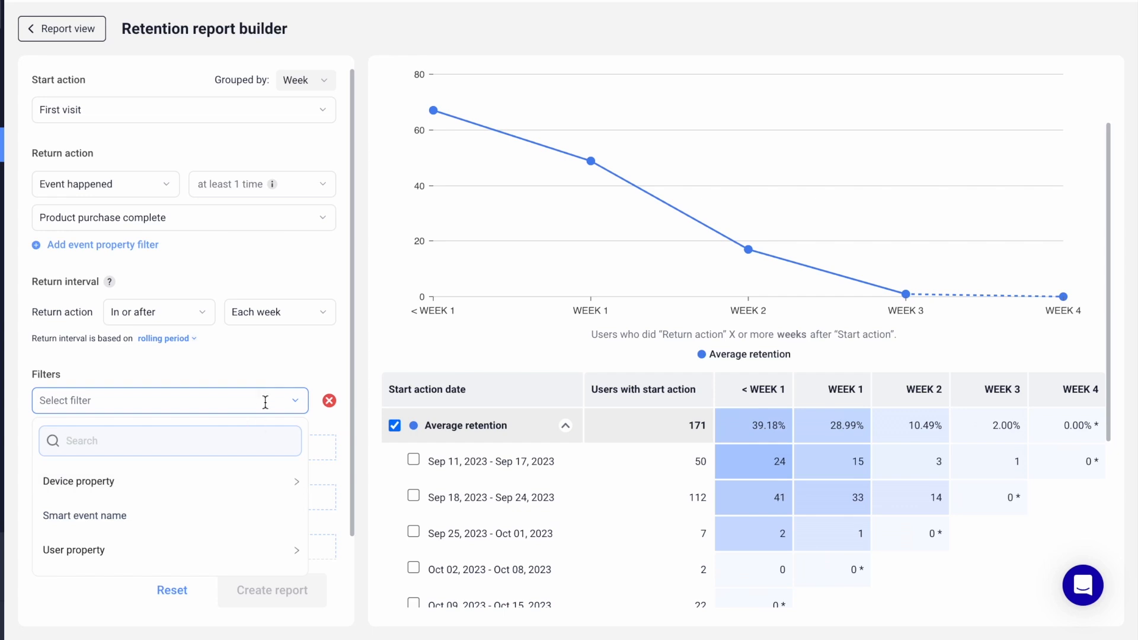
{"action": "left_click", "coordinate": [329, 402]}
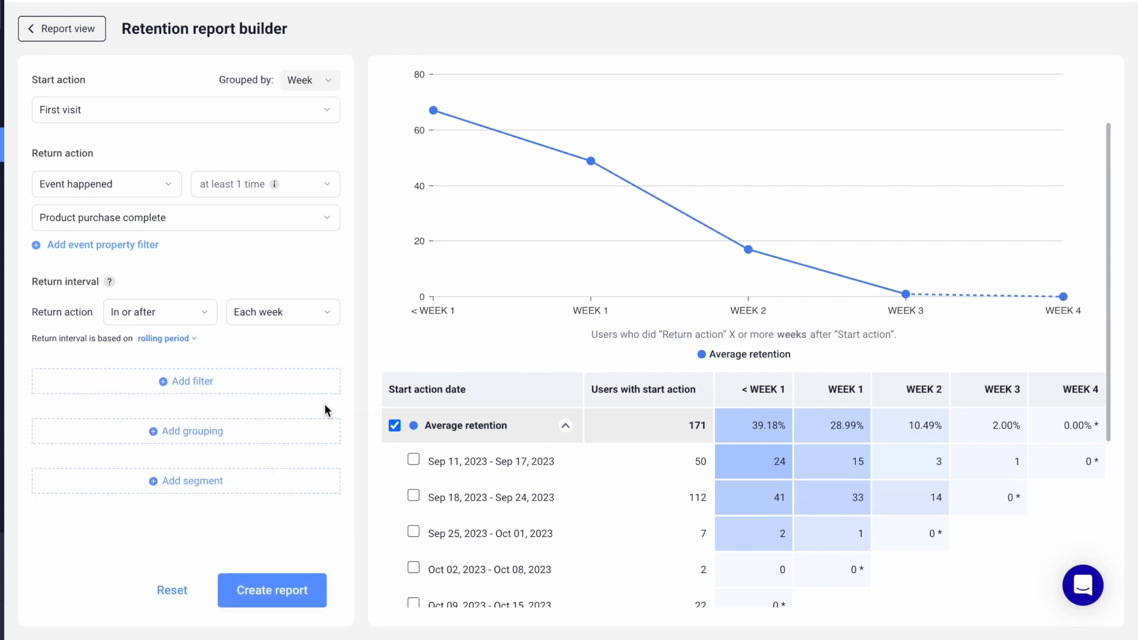
{"action": "left_click", "coordinate": [281, 434]}
{"action": "left_click", "coordinate": [268, 449]}
{"action": "left_click", "coordinate": [206, 533]}
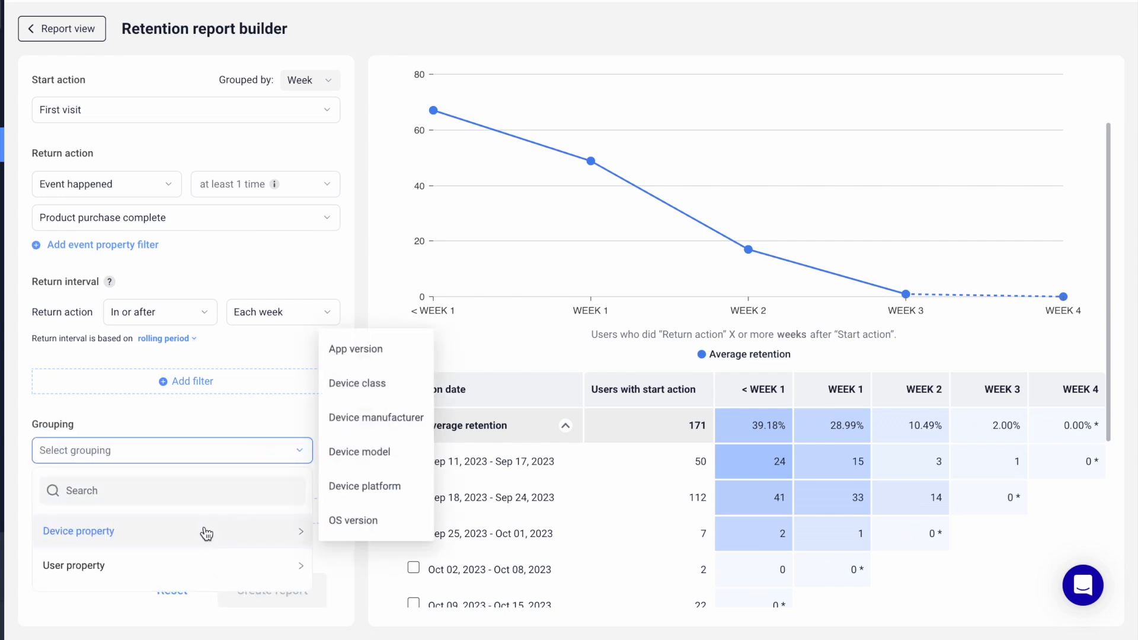
{"action": "left_click", "coordinate": [212, 568]}
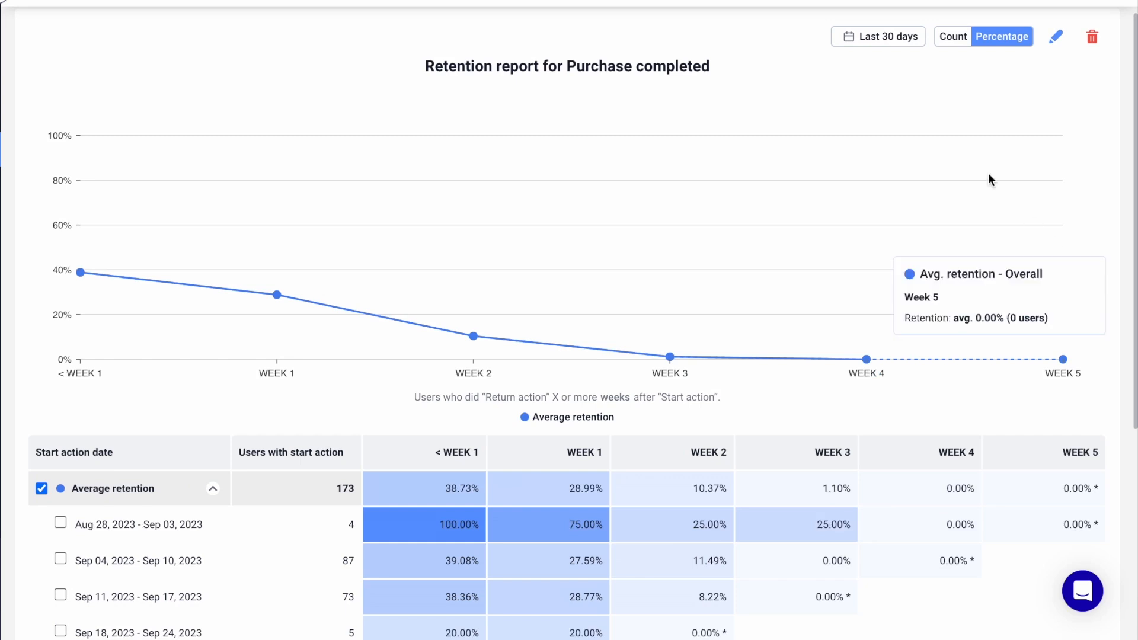
View the report's date range options and compare the Count display with the Percentage display
{"action": "left_click", "coordinate": [869, 36]}
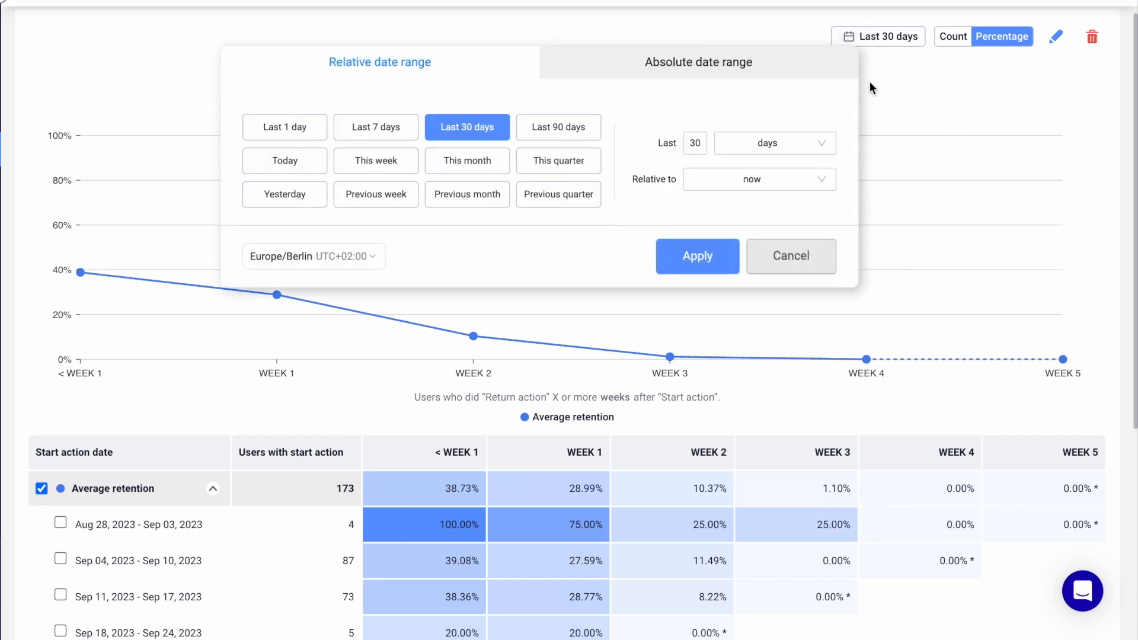
{"action": "left_click", "coordinate": [898, 125]}
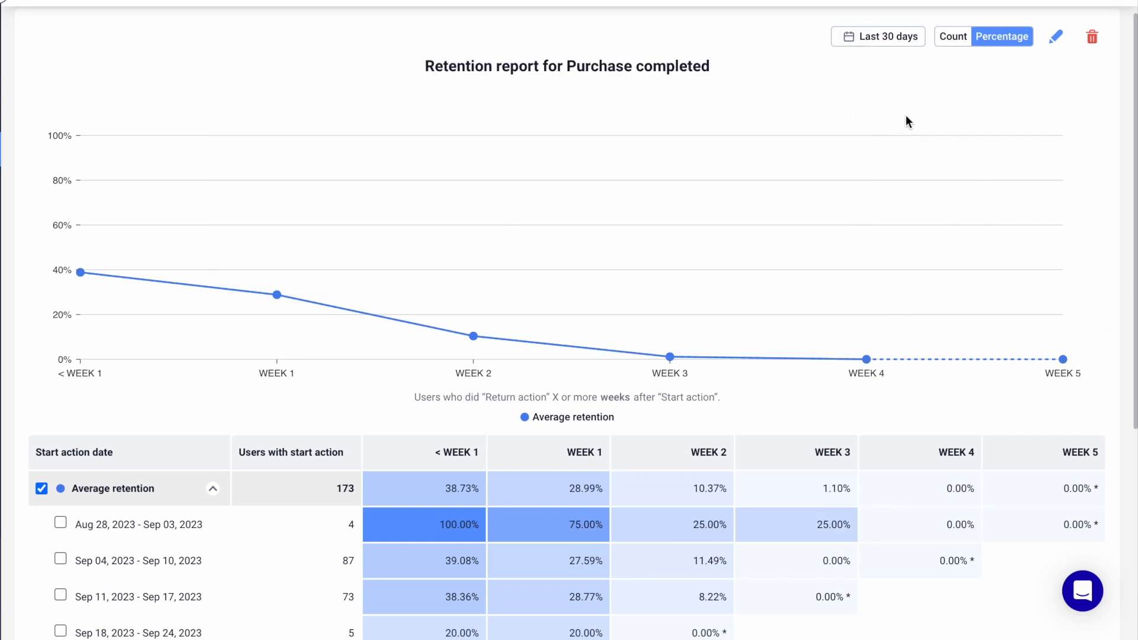
{"action": "left_click", "coordinate": [952, 41]}
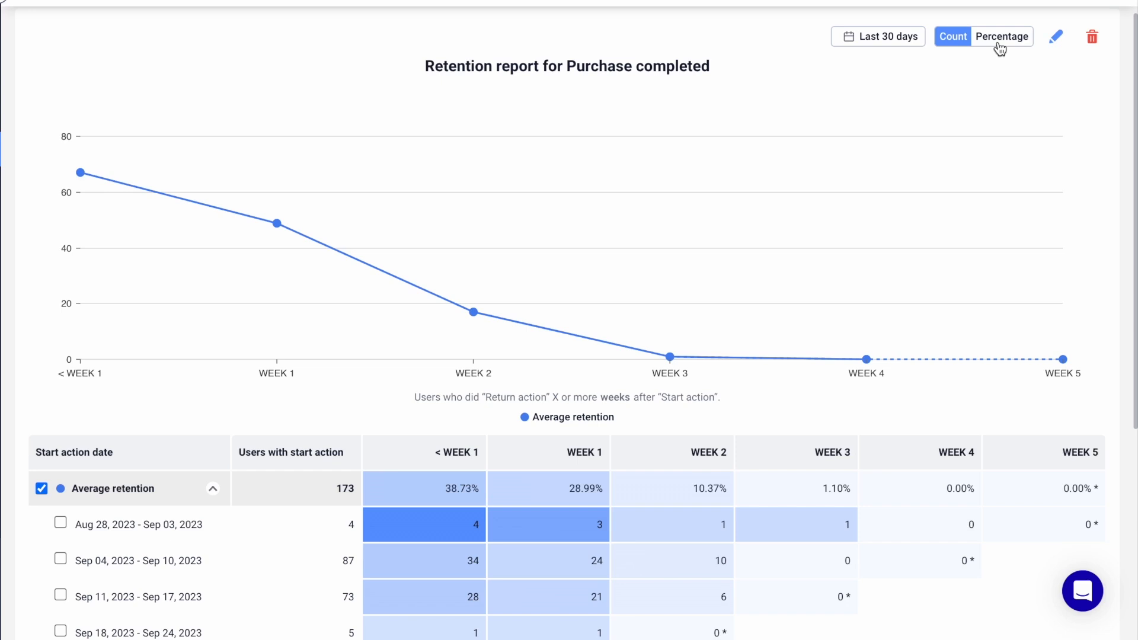
{"action": "left_click", "coordinate": [1000, 38]}
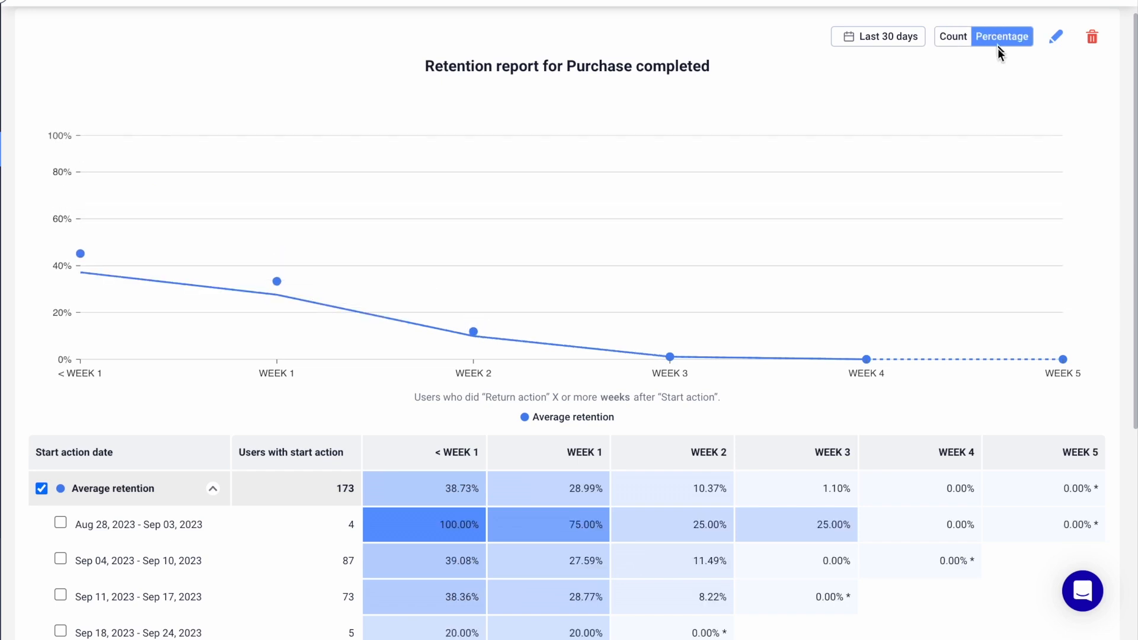
Examine the average retention values along the chart from Week 1 to Week 4
{"action": "scroll", "coordinate": [1016, 164], "scroll_direction": "down", "scroll_amount": 1}
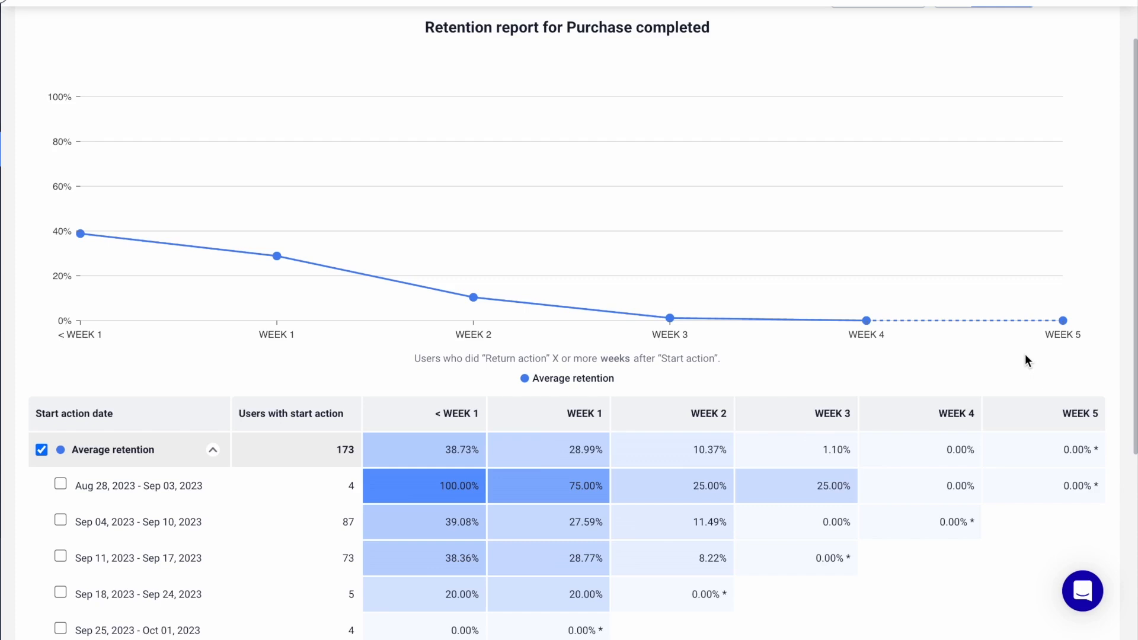
{"action": "mouse_move", "coordinate": [230, 264]}
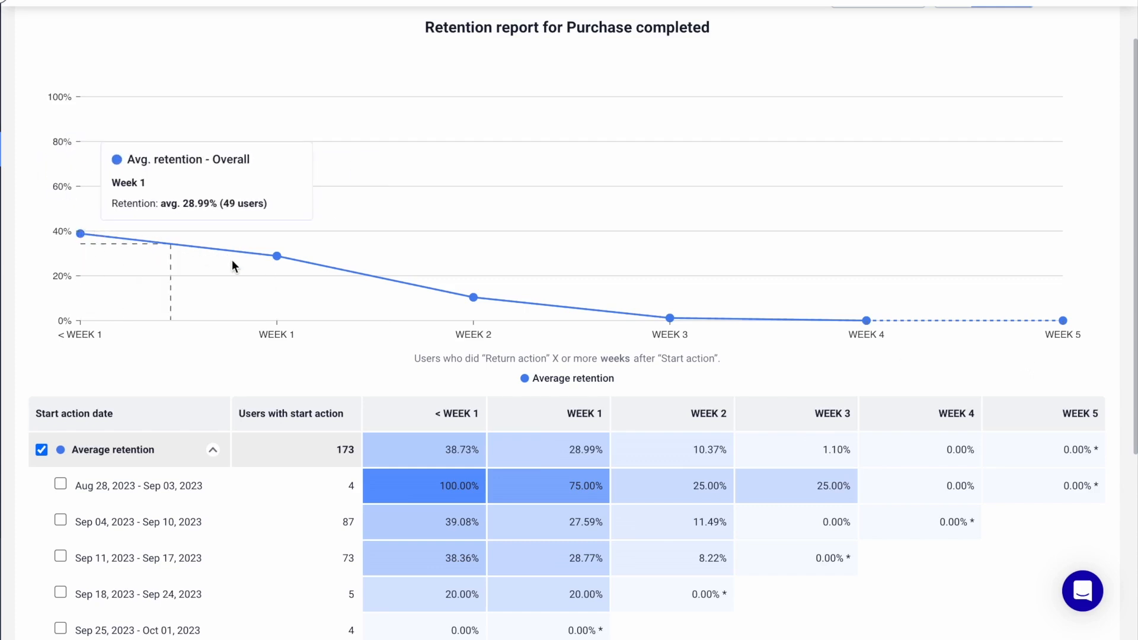
{"action": "mouse_move", "coordinate": [472, 304]}
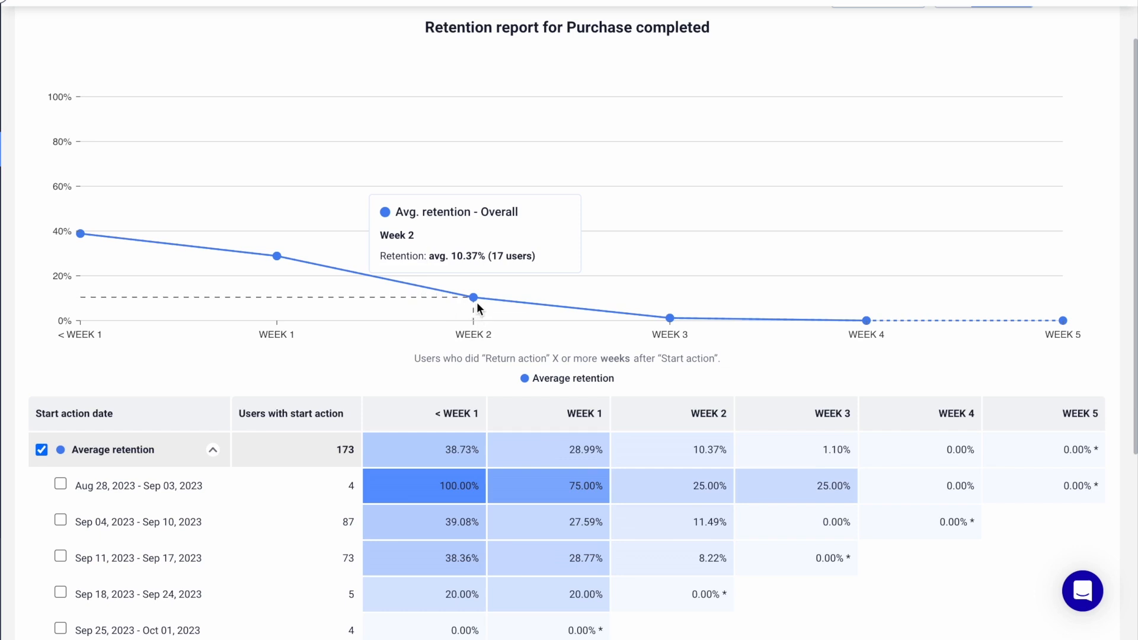
{"action": "mouse_move", "coordinate": [670, 319]}
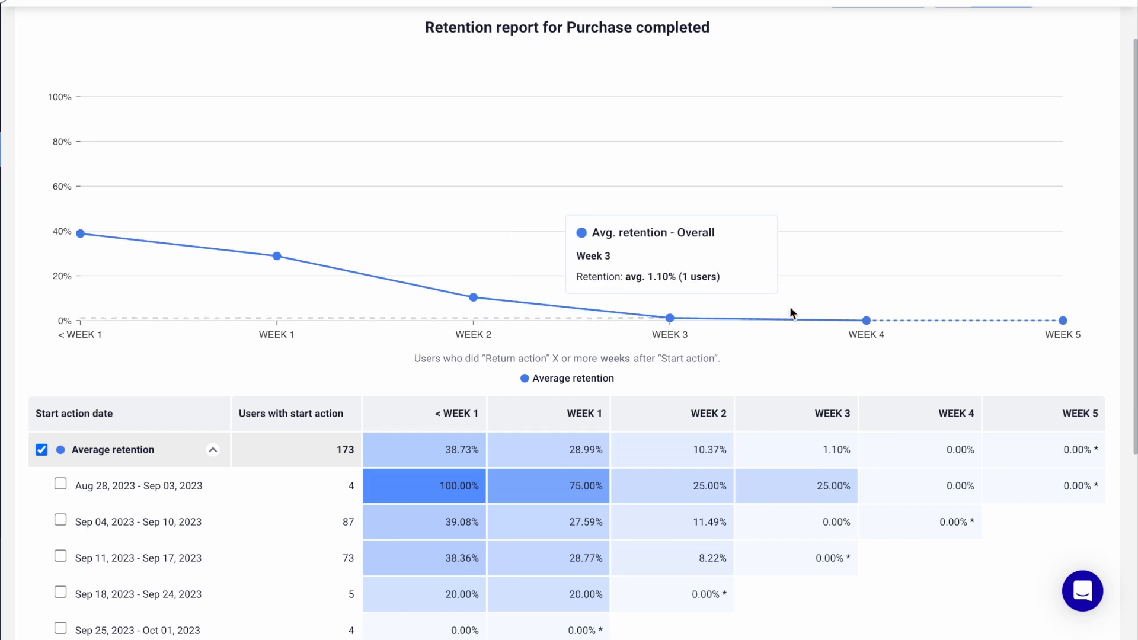
{"action": "mouse_move", "coordinate": [867, 320]}
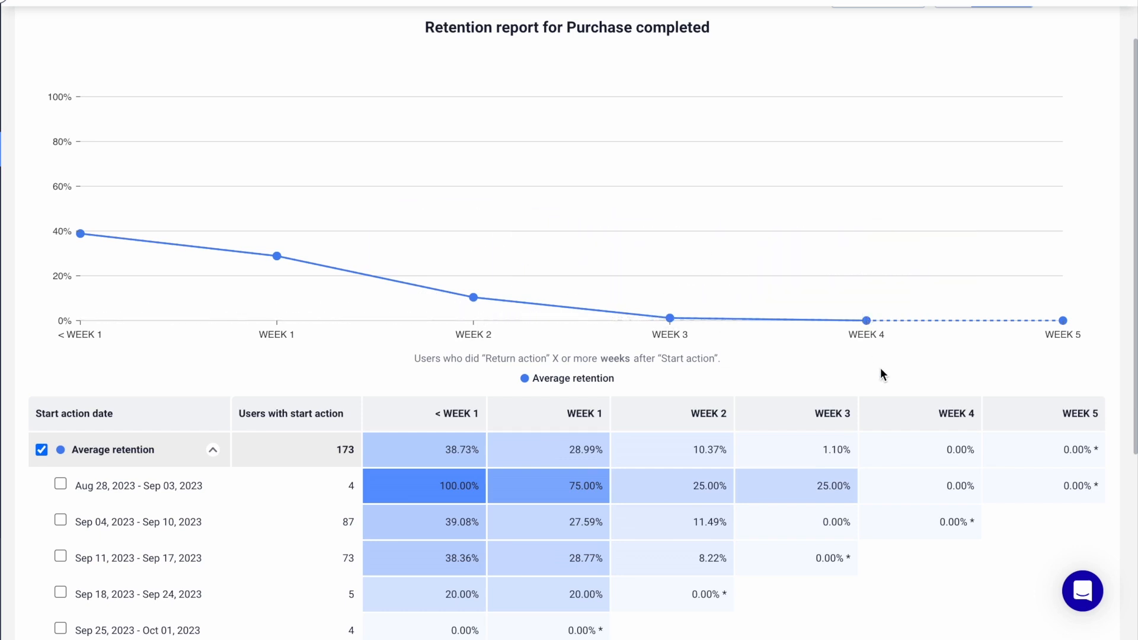
Plot the Aug 28 - Sep 03, Sep 04 - Sep 10 and Sep 11 - Sep 17 cohorts, and hide the average retention line
{"action": "scroll", "coordinate": [881, 371], "scroll_direction": "down", "scroll_amount": 2}
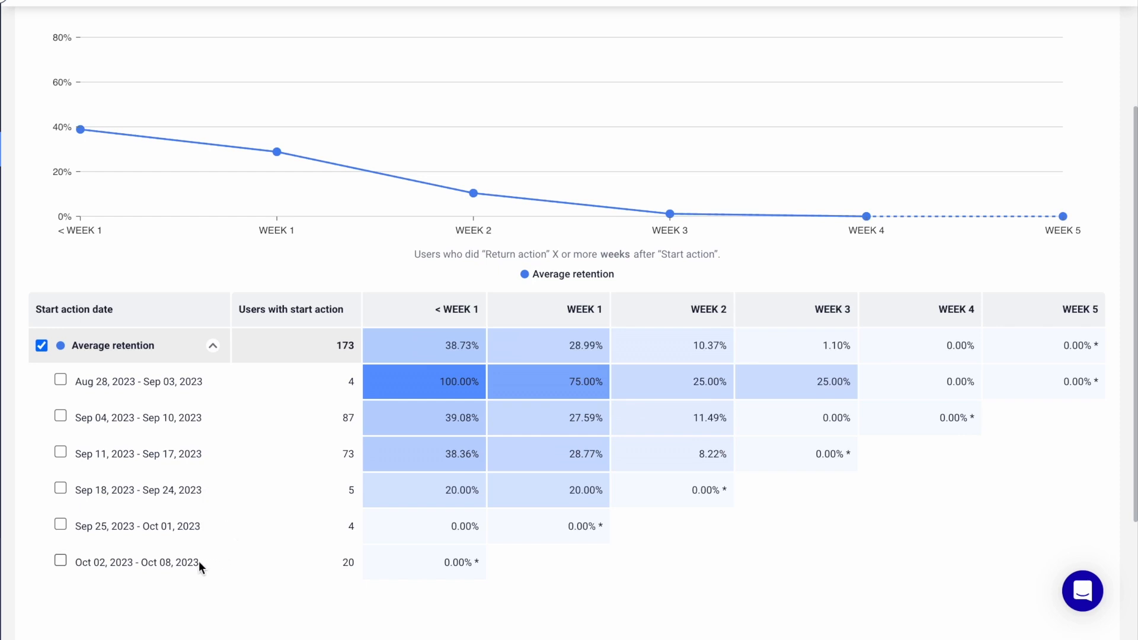
{"action": "left_click", "coordinate": [61, 380]}
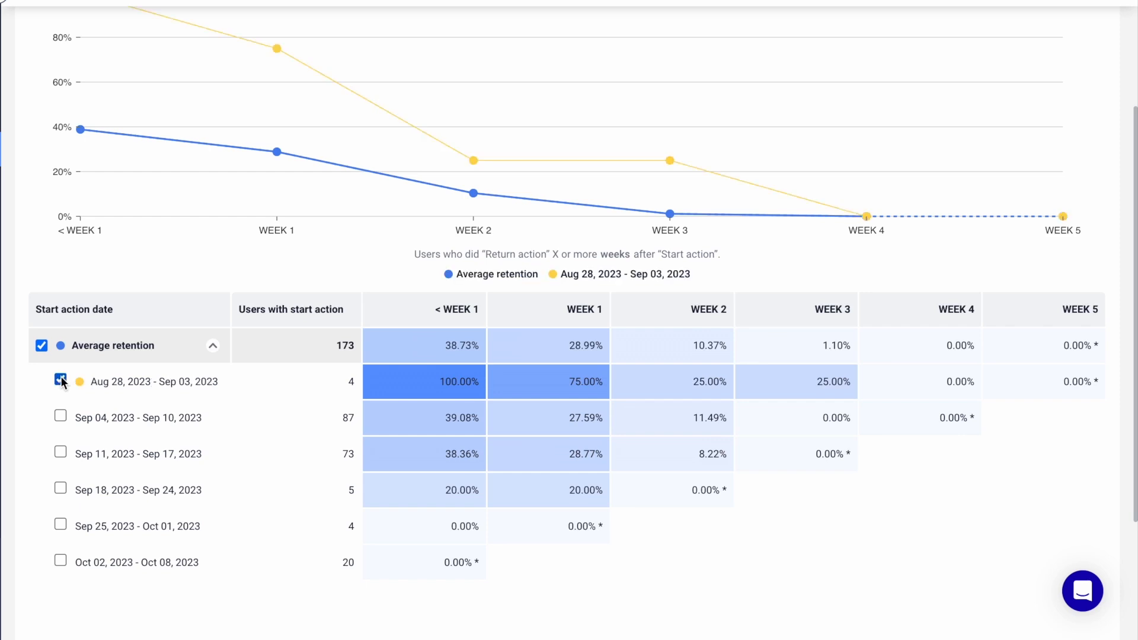
{"action": "left_click", "coordinate": [62, 416]}
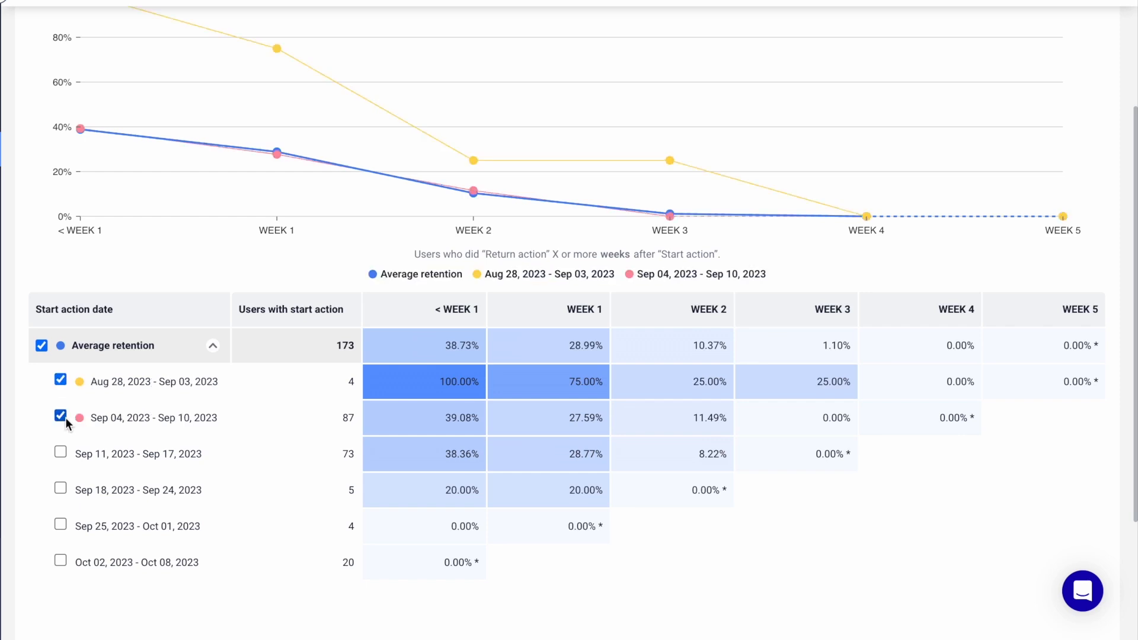
{"action": "left_click", "coordinate": [62, 452]}
{"action": "left_click", "coordinate": [41, 347]}
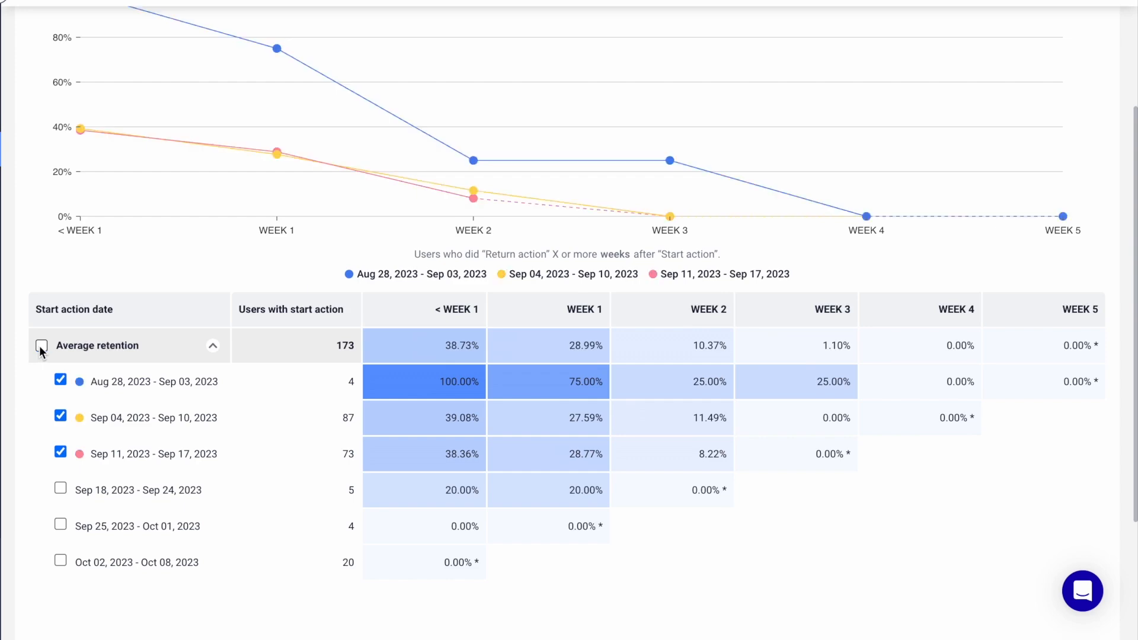
Restore the average retention line on the chart and hide the Aug 28 - Sep 03, Sep 04 - Sep 10 and Sep 11 - Sep 17 cohorts
{"action": "left_click", "coordinate": [42, 346]}
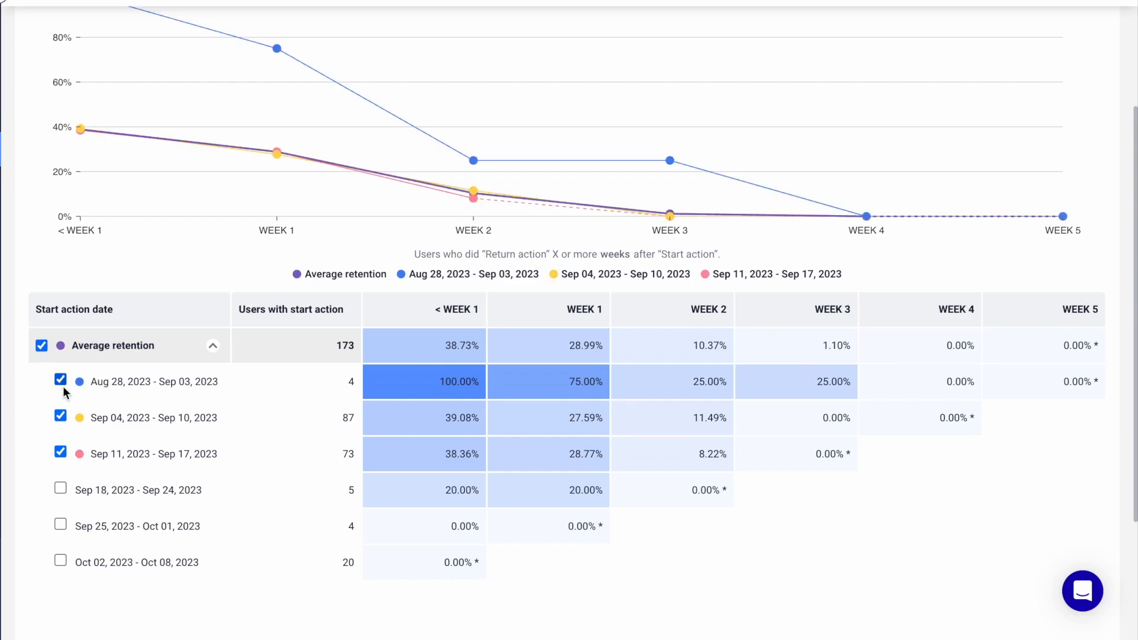
{"action": "left_click", "coordinate": [61, 453]}
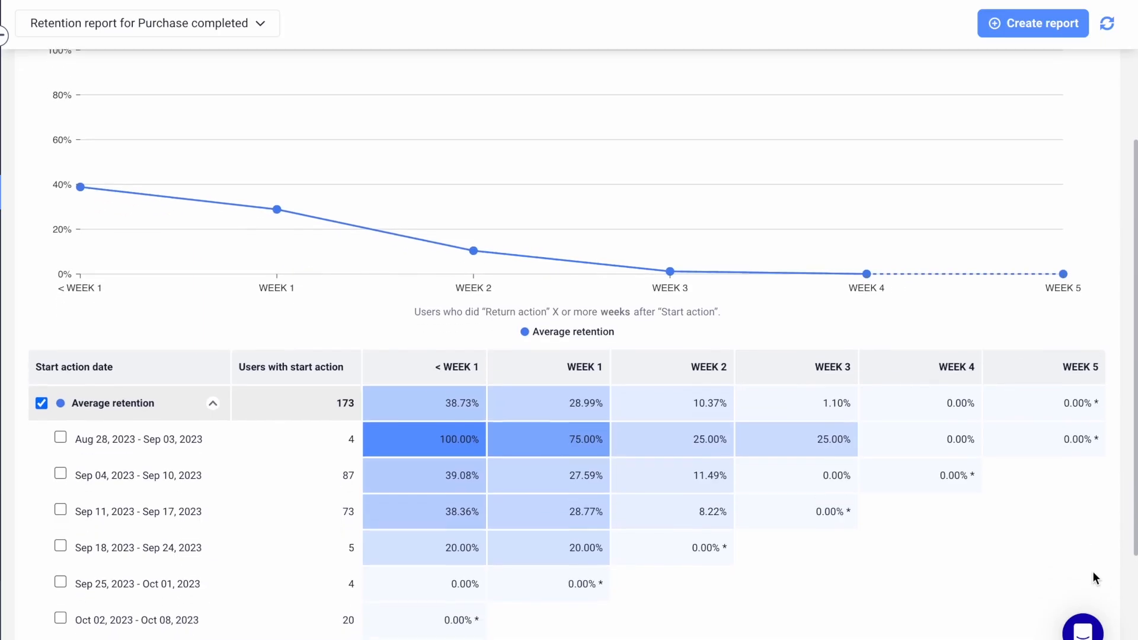
View the retained and dropped-out user breakdowns of the average retention row for < Week 1, Week 1 and Week 2, and close the details
{"action": "scroll", "coordinate": [1094, 578], "scroll_direction": "down", "scroll_amount": 1}
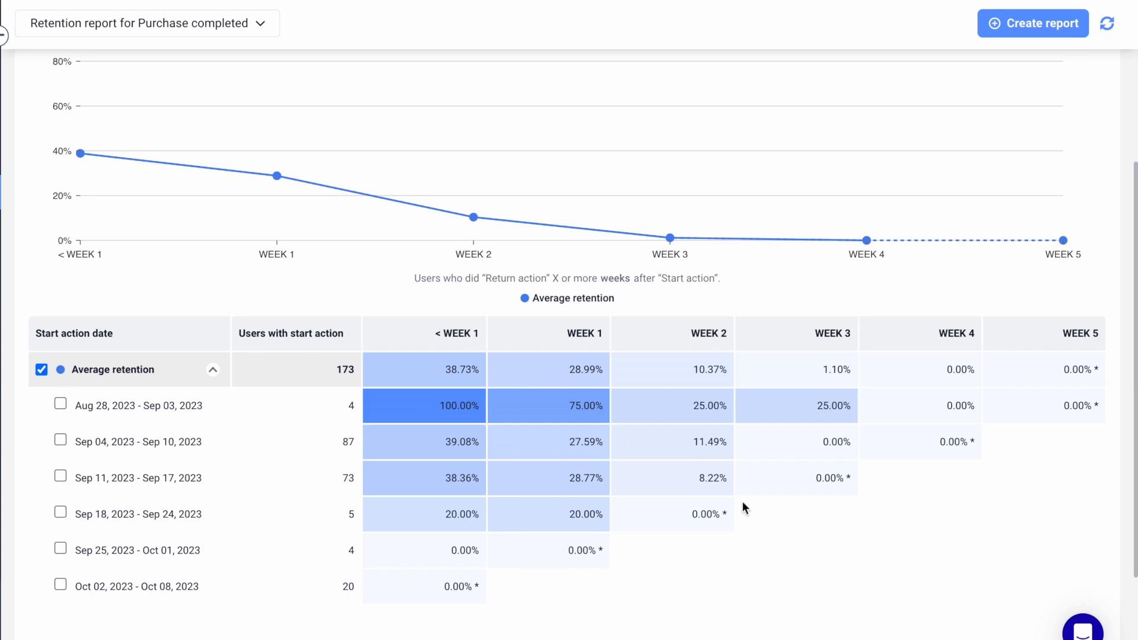
{"action": "left_click", "coordinate": [451, 365]}
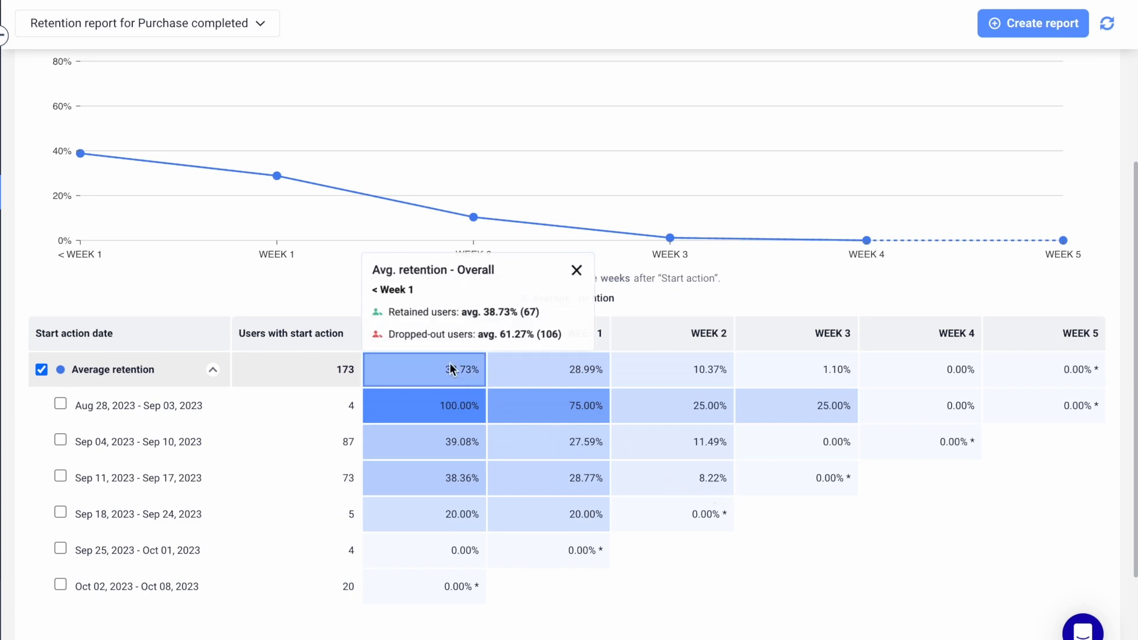
{"action": "left_click", "coordinate": [530, 377]}
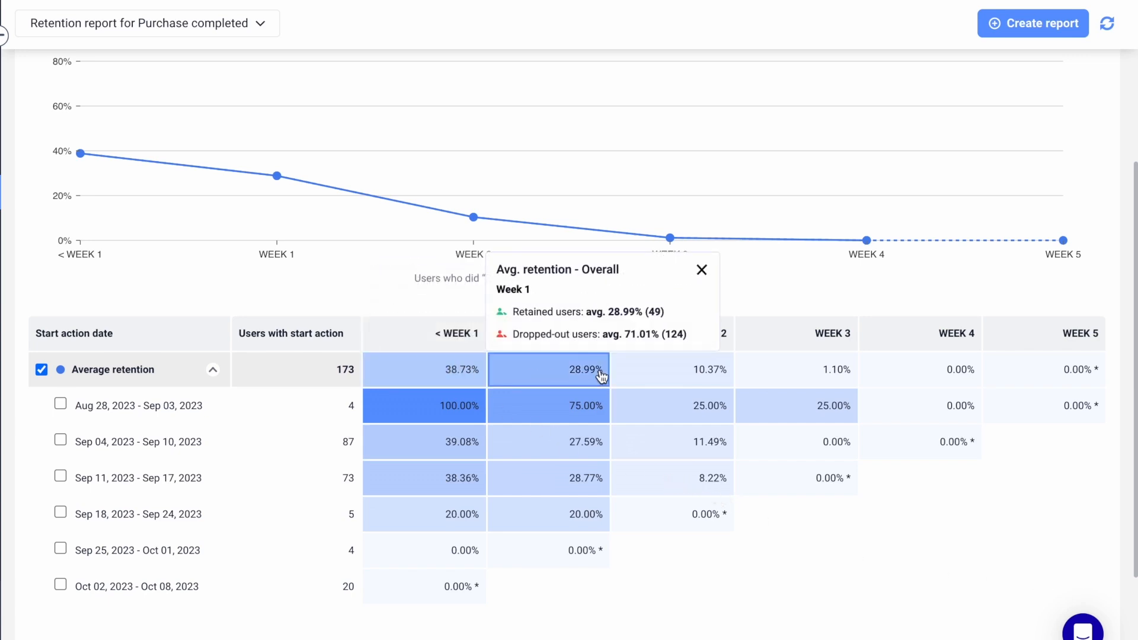
{"action": "left_click", "coordinate": [648, 378]}
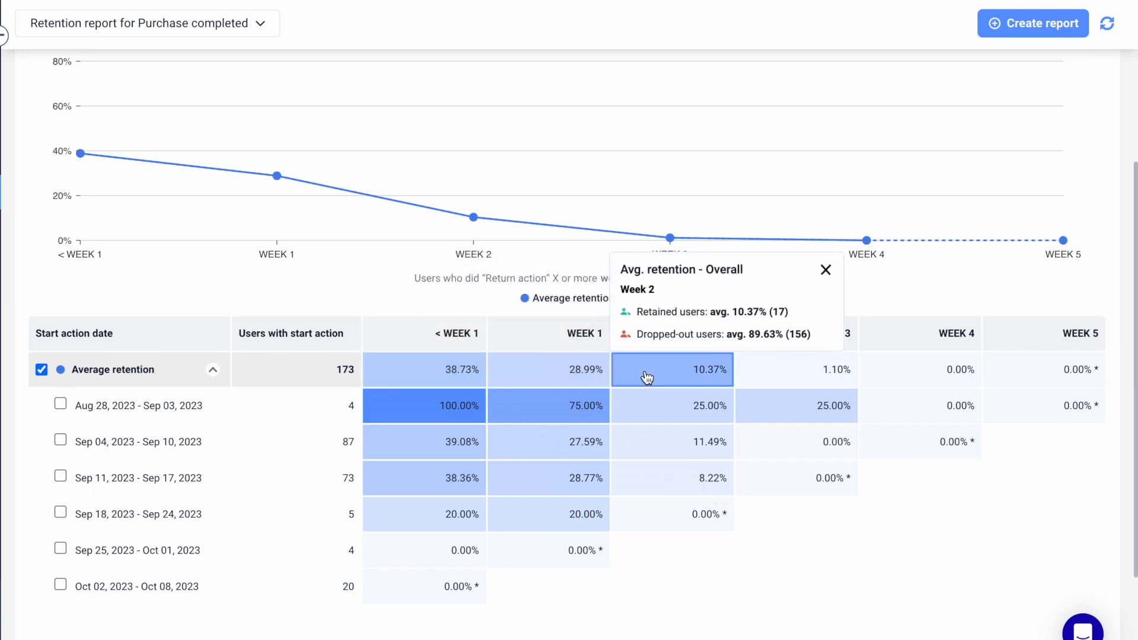
{"action": "left_click", "coordinate": [632, 591]}
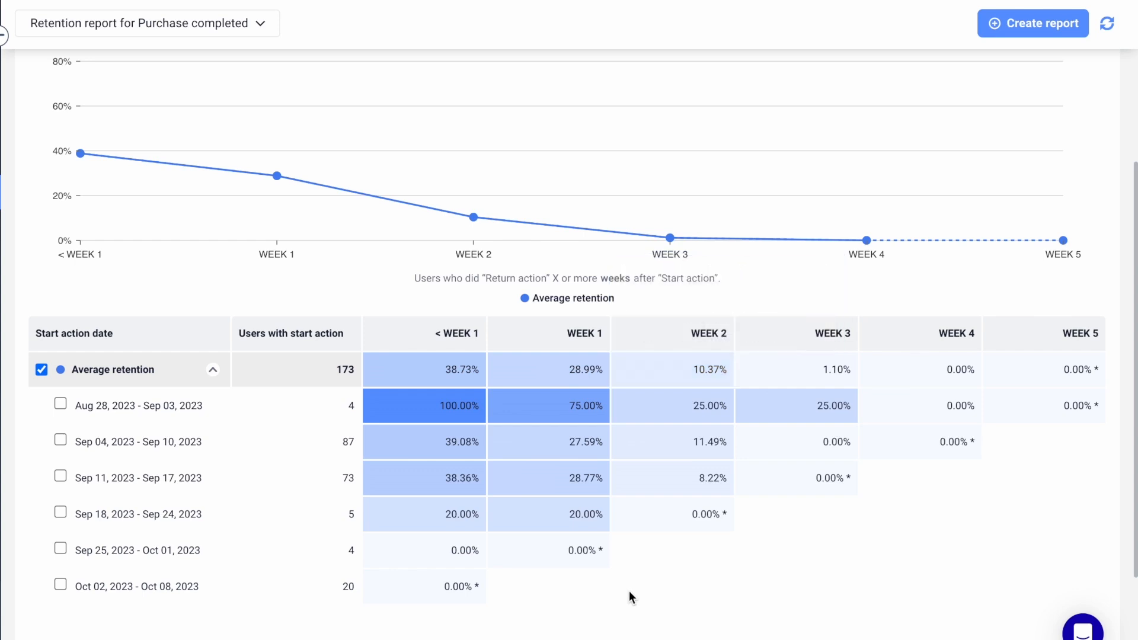